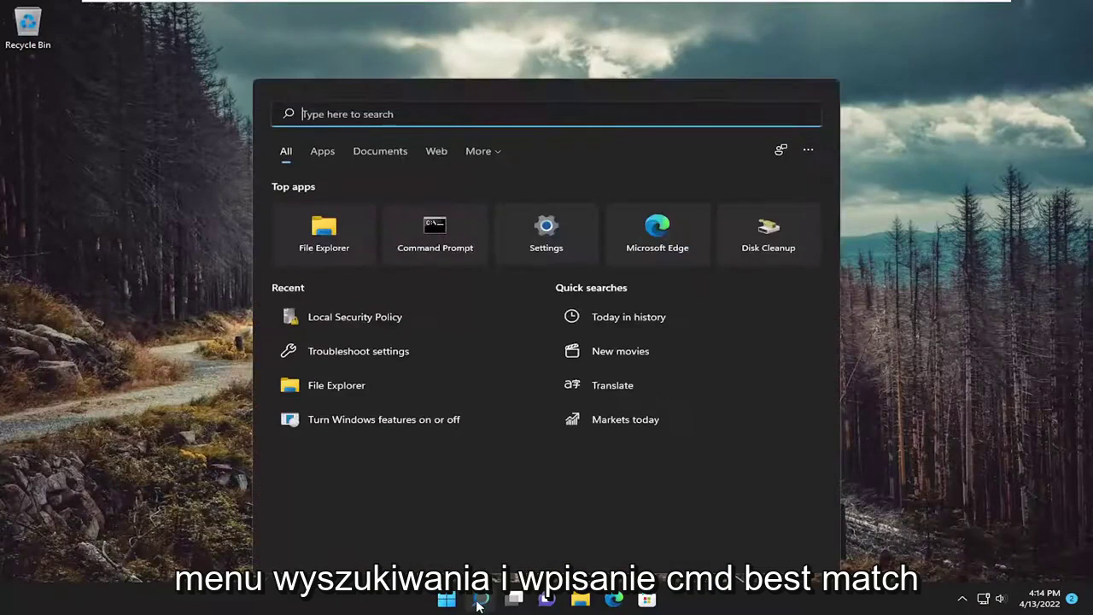
# - Find the Command Prompt with the search term "cmd", run it as administrator and allow it to make changes
pyautogui.write('cmd')
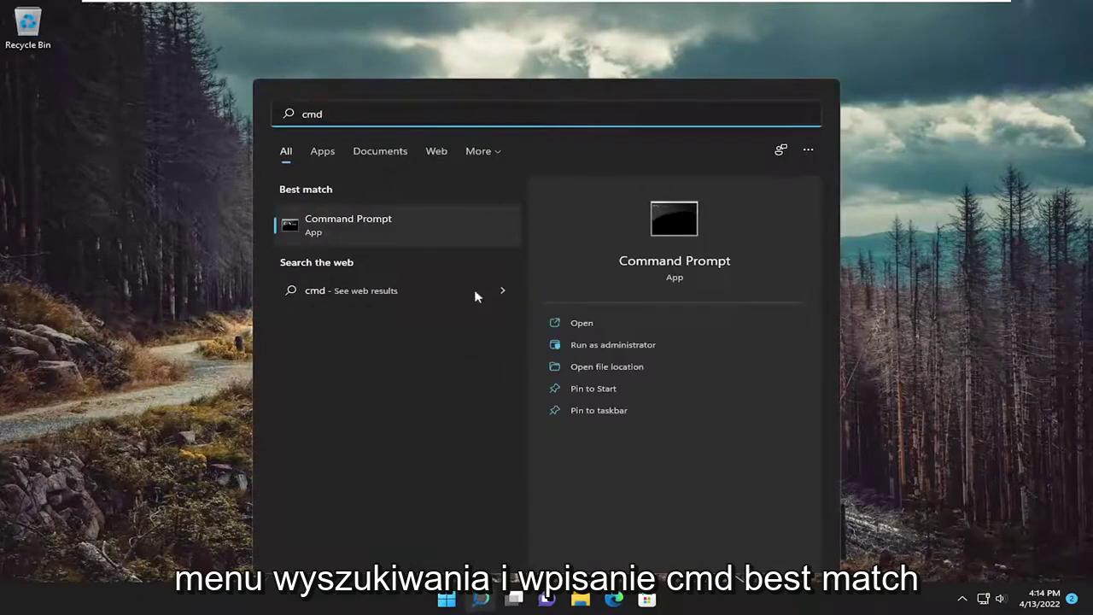
pyautogui.rightClick(335, 228)
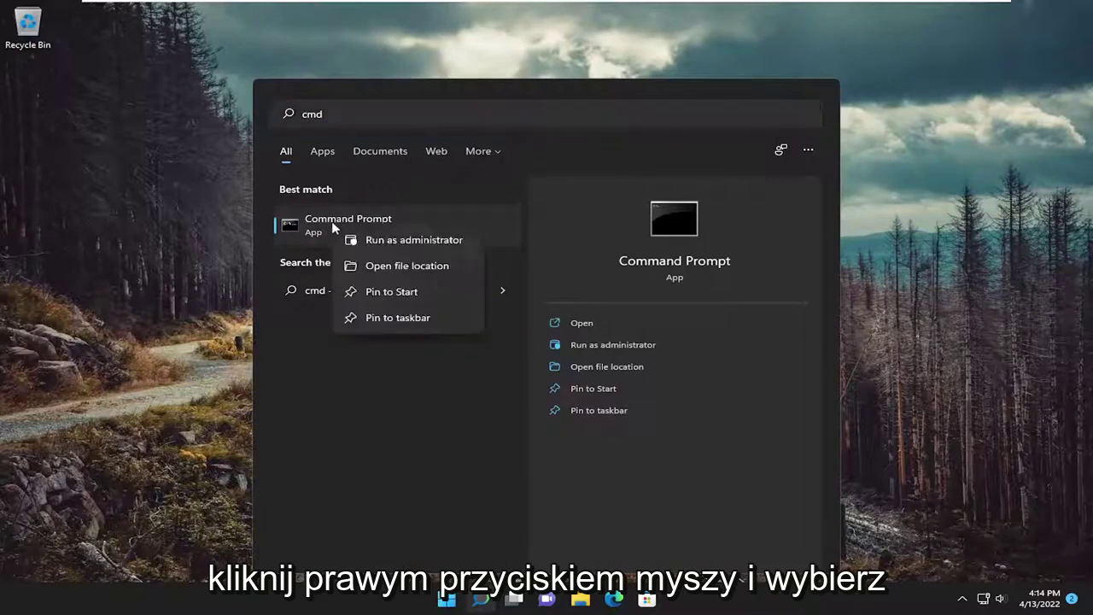
pyautogui.click(410, 242)
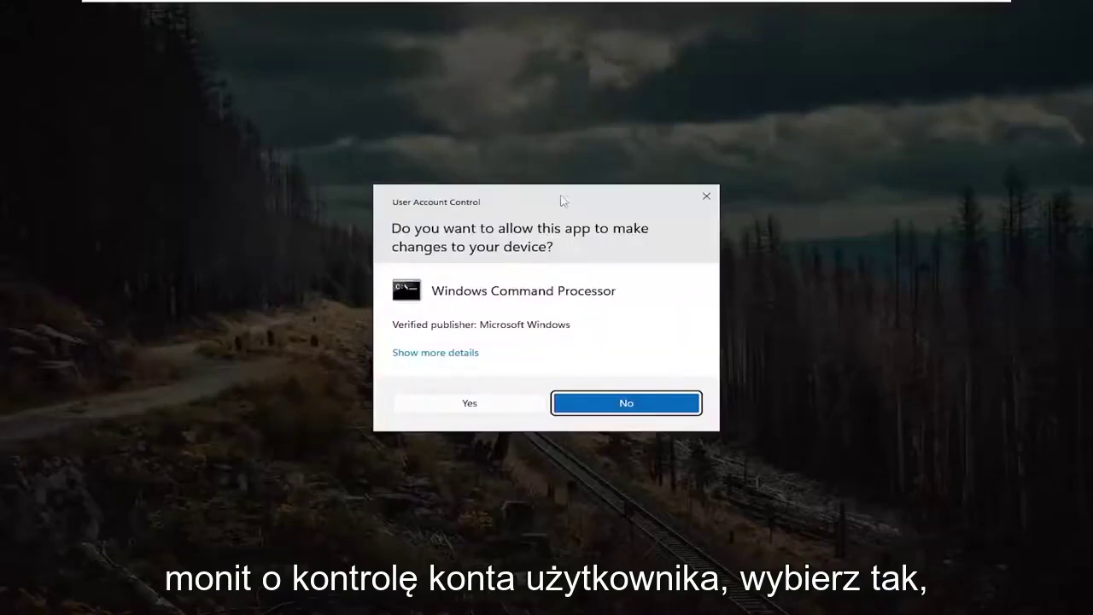
pyautogui.click(501, 408)
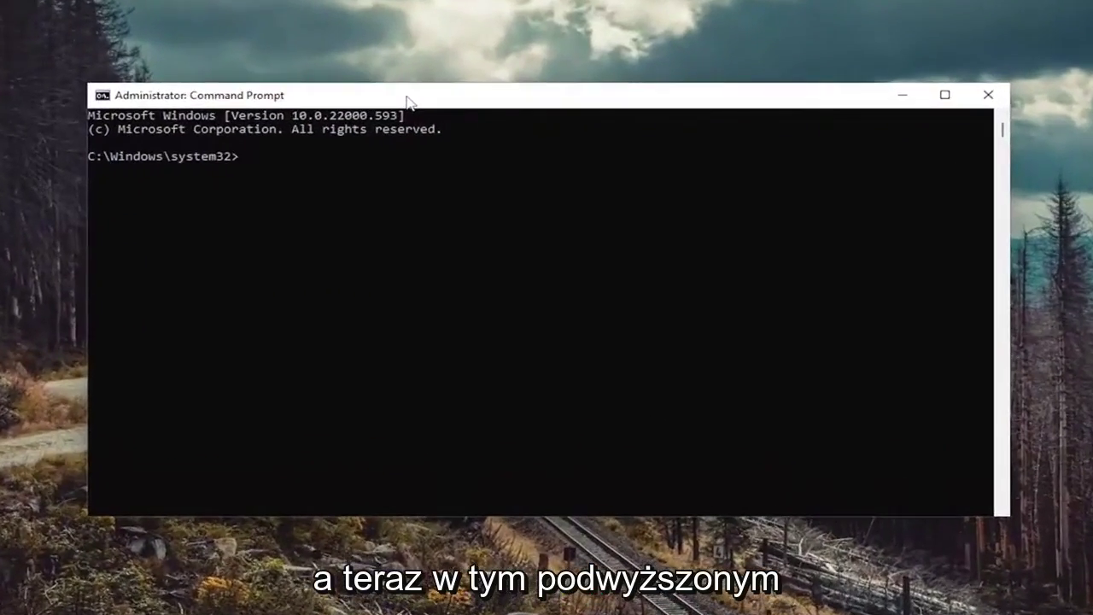
# - Flush the DNS resolver cache by running ipconfig /flushdns
pyautogui.write('ipcon')
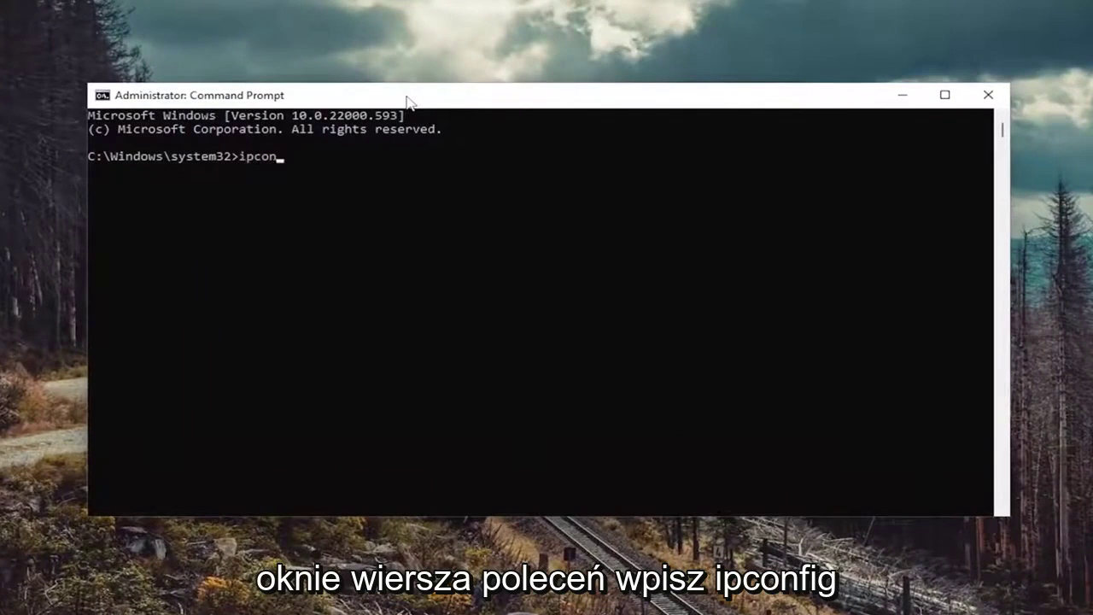
pyautogui.write('fig /f')
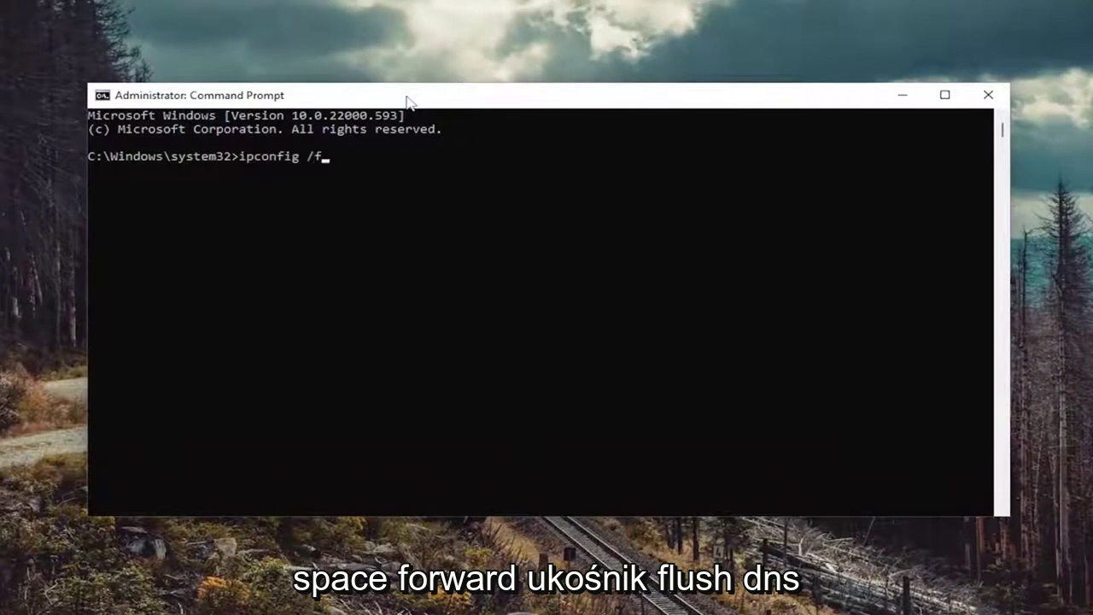
pyautogui.write('lushdns')
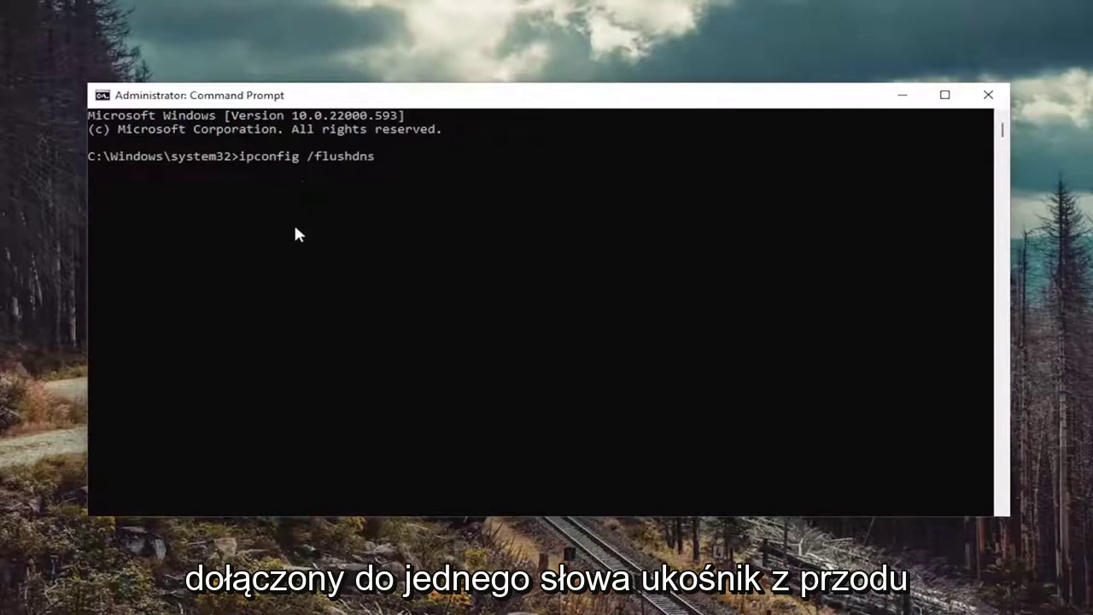
pyautogui.press('Return')
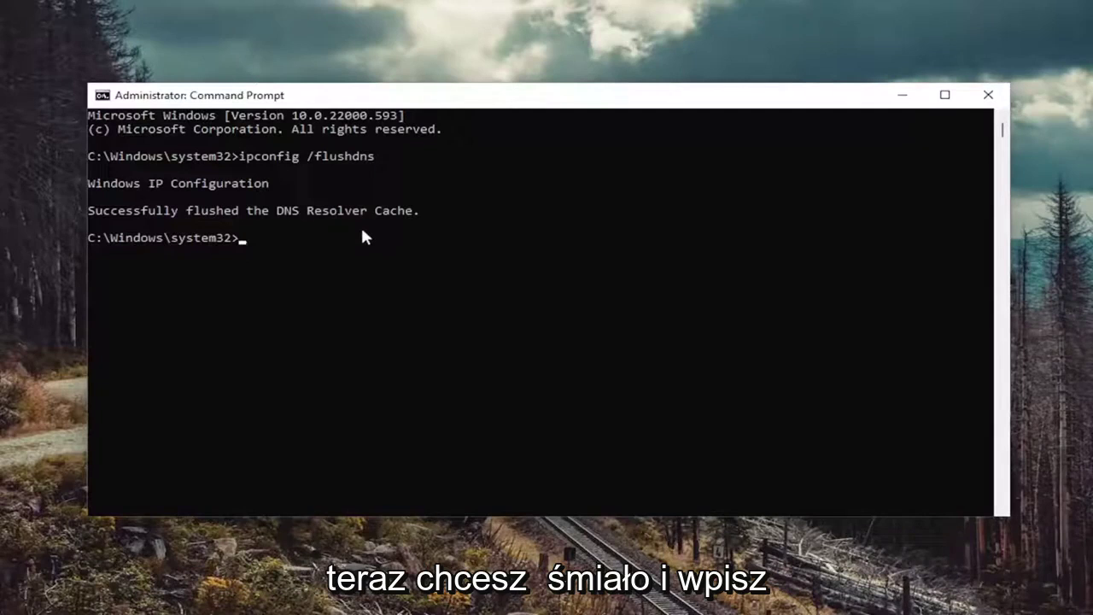
# - Reset the Winsock catalog by running netsh winsock reset, and close the Command Prompt
pyautogui.write('netsh win')
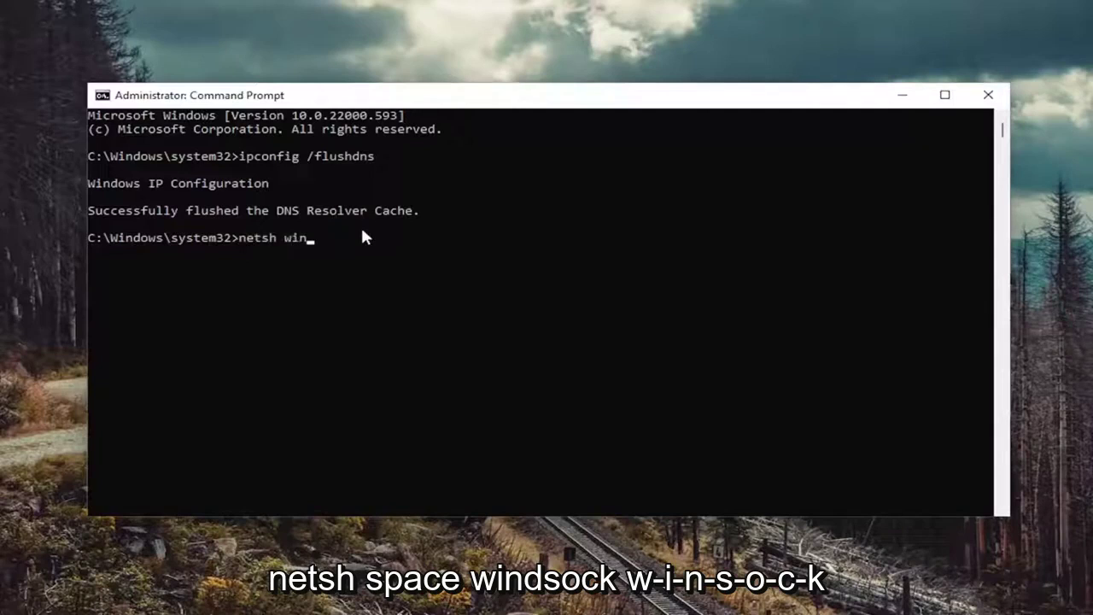
pyautogui.write('sock reset')
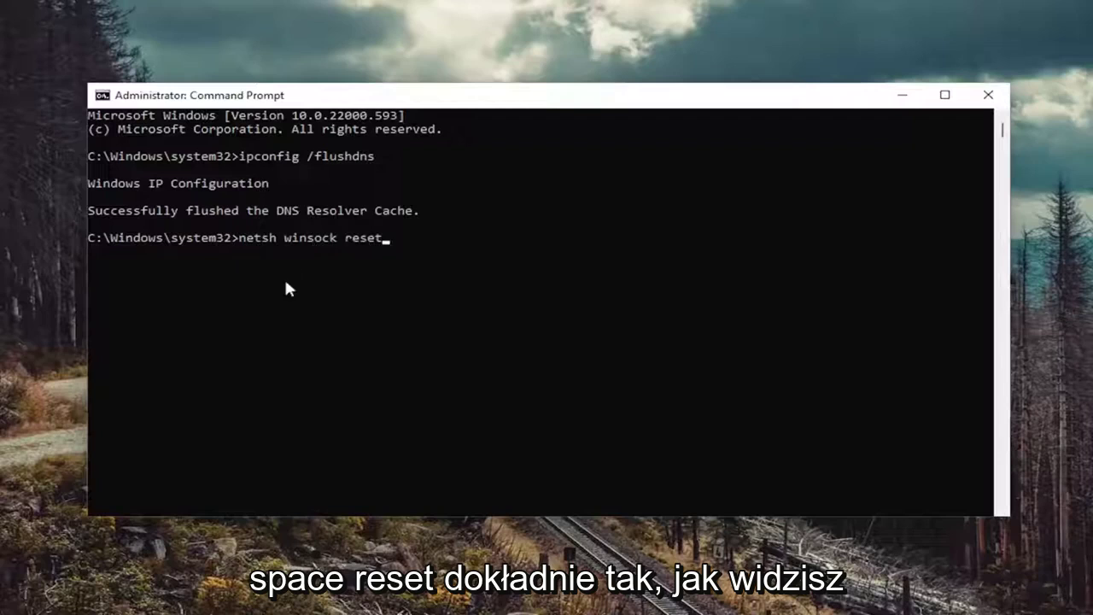
pyautogui.press('Return')
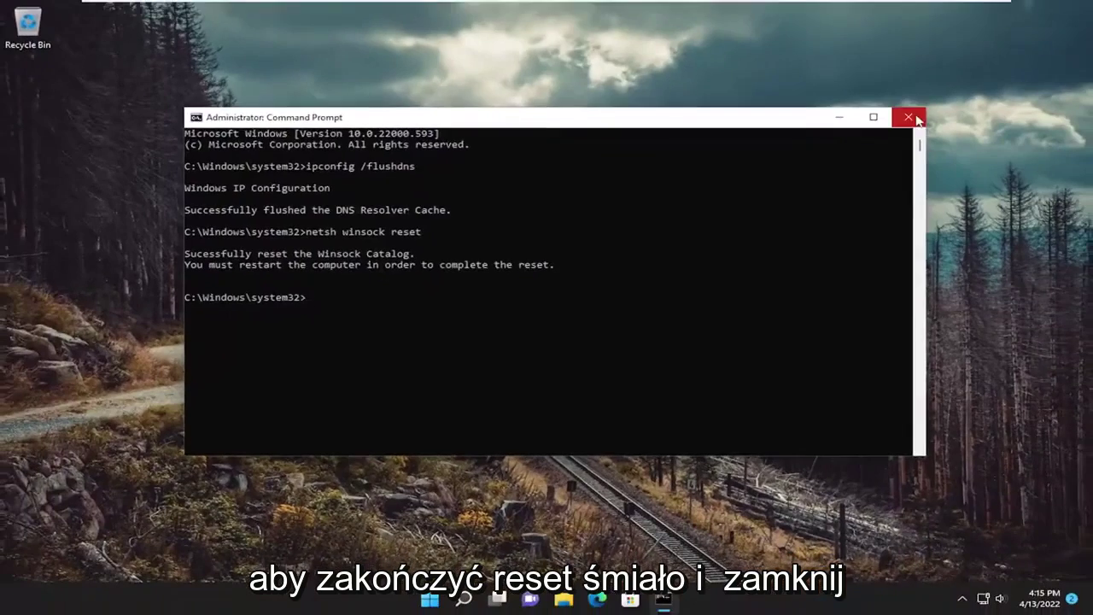
pyautogui.click(908, 117)
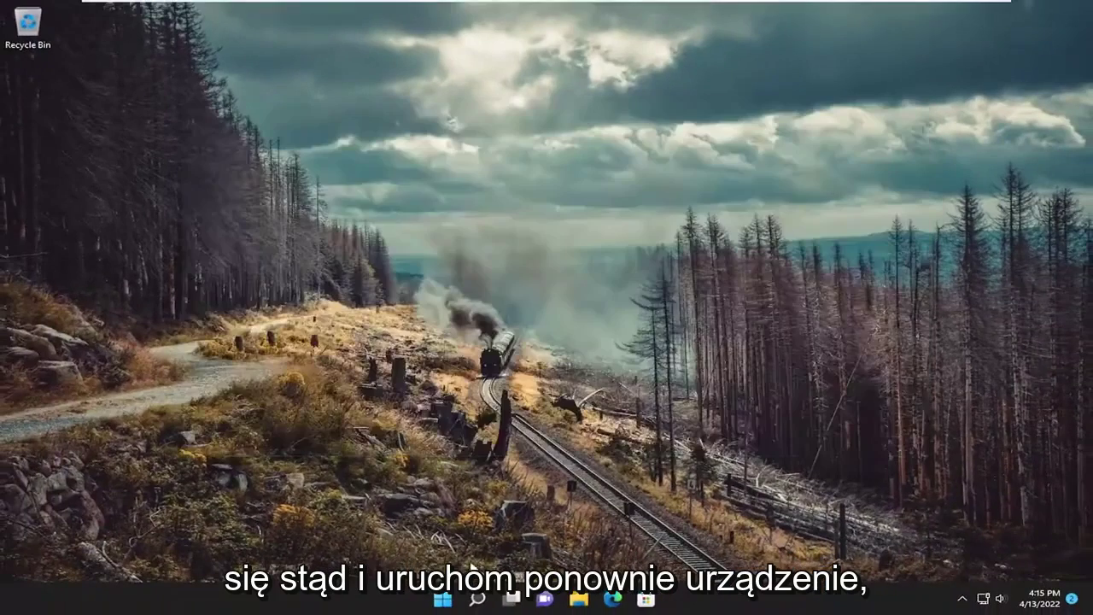
# - Restart the computer to complete the Winsock reset
pyautogui.rightClick(446, 600)
pyautogui.moveTo(467, 550)
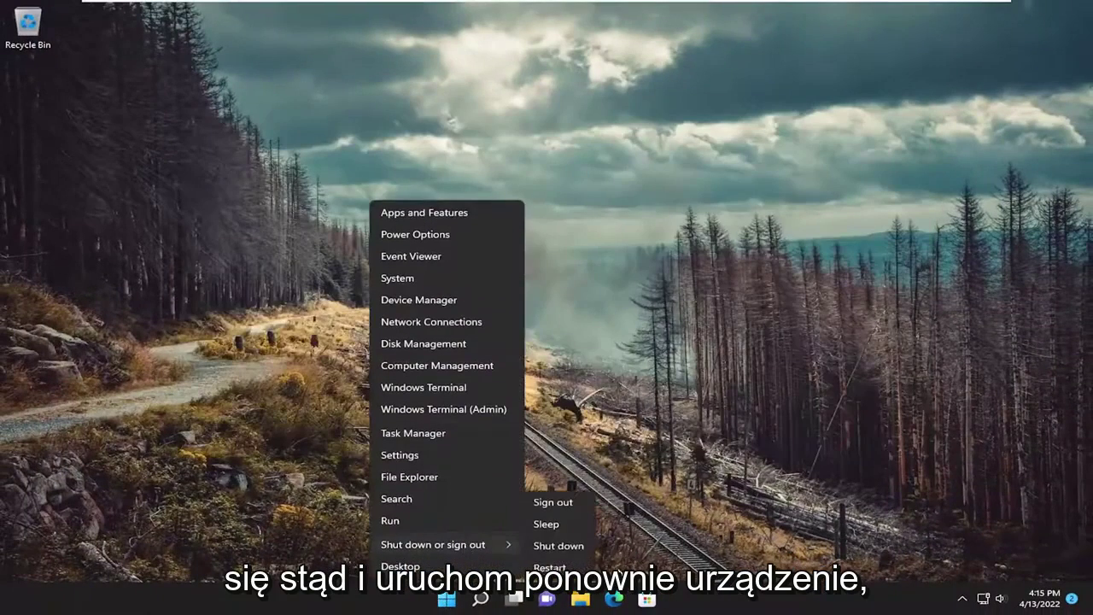
pyautogui.click(561, 569)
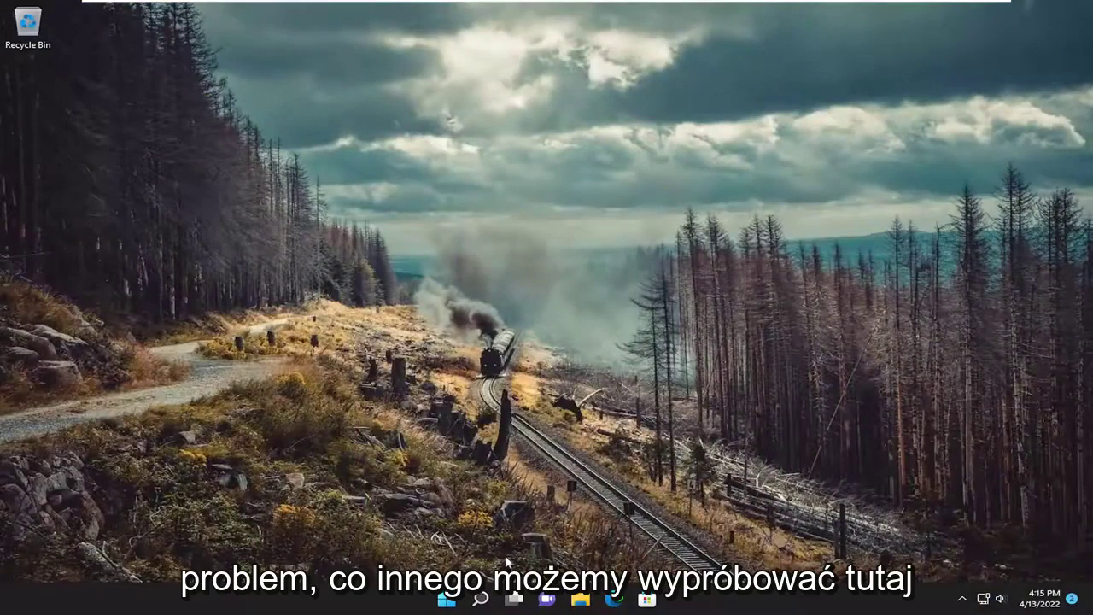
# - Search for "troubleshoot", open Troubleshoot settings and show the list of other troubleshooters
pyautogui.click(480, 599)
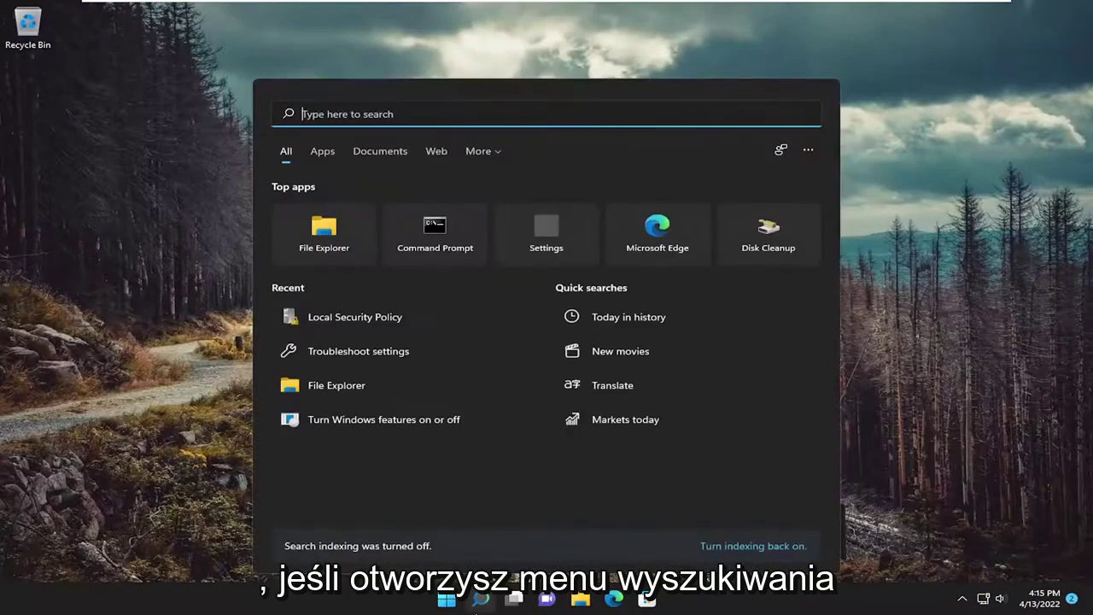
pyautogui.write('troubl')
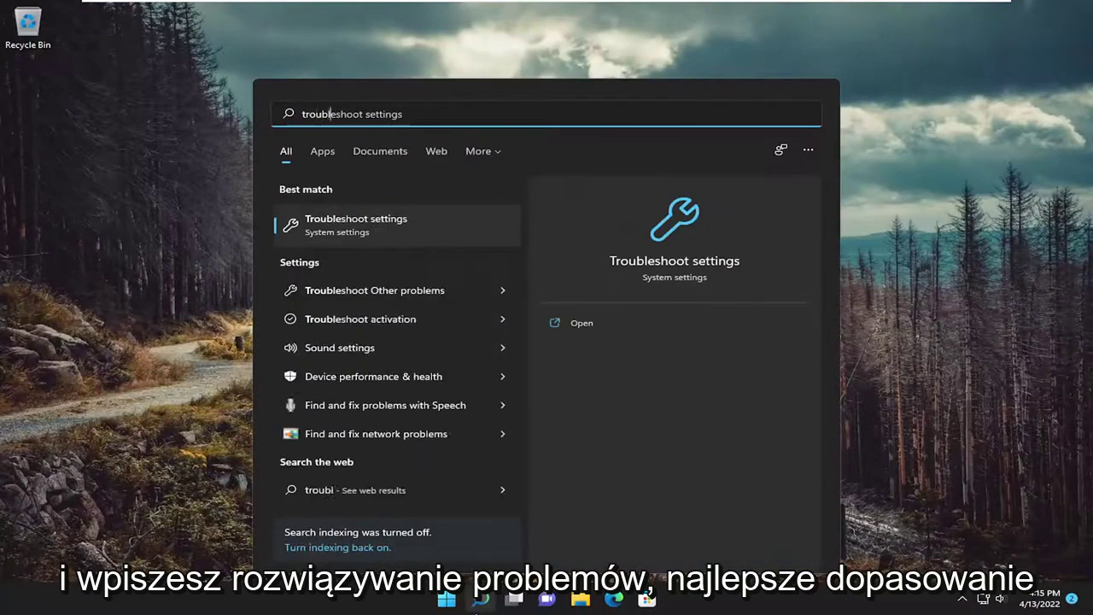
pyautogui.write('eshoot')
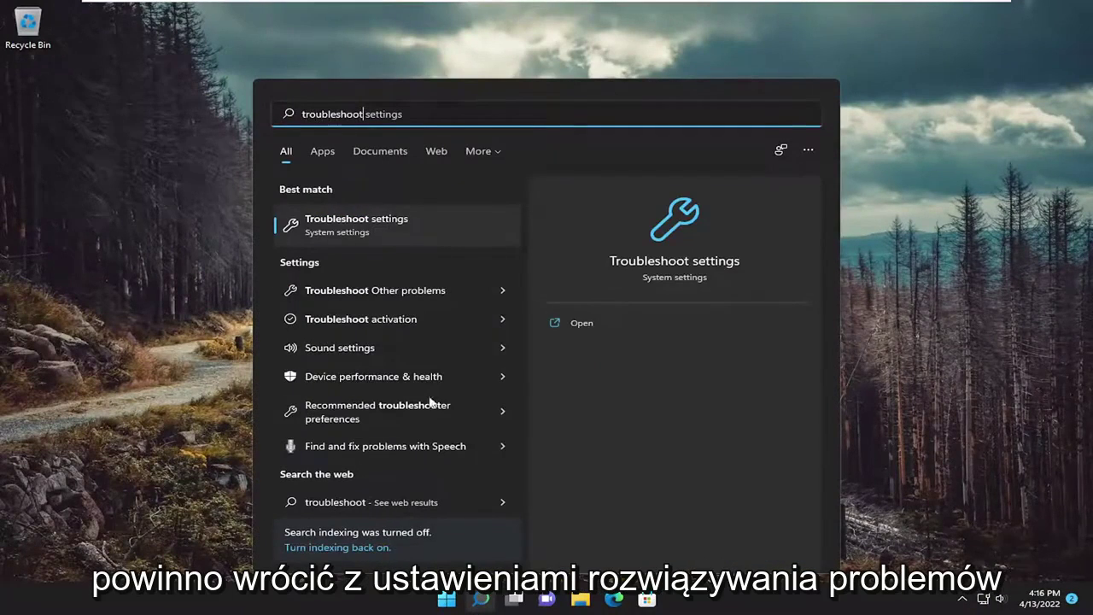
pyautogui.click(398, 223)
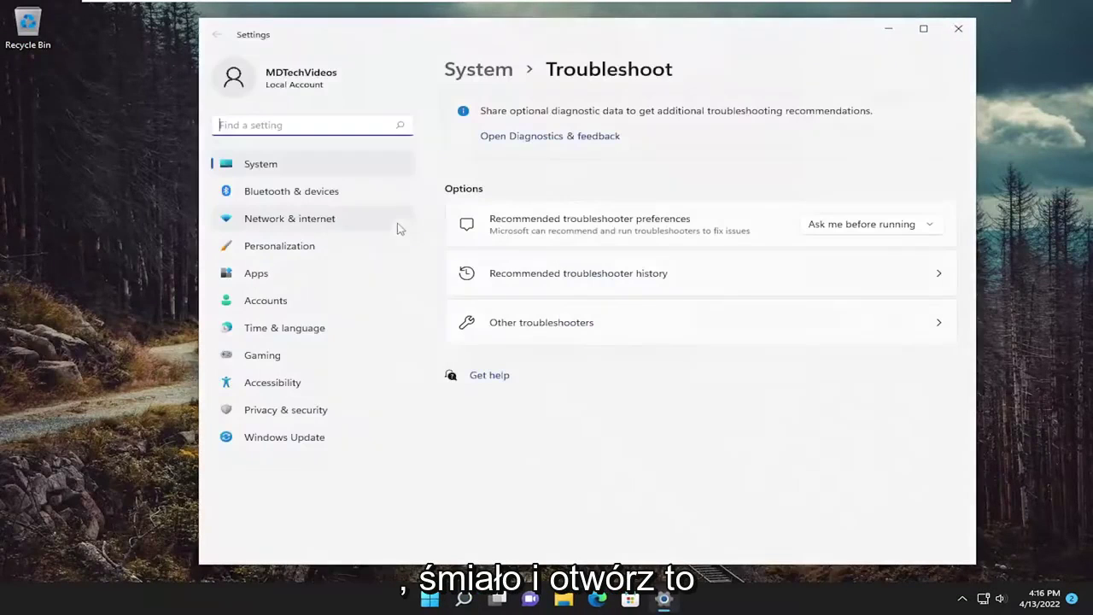
pyautogui.click(552, 331)
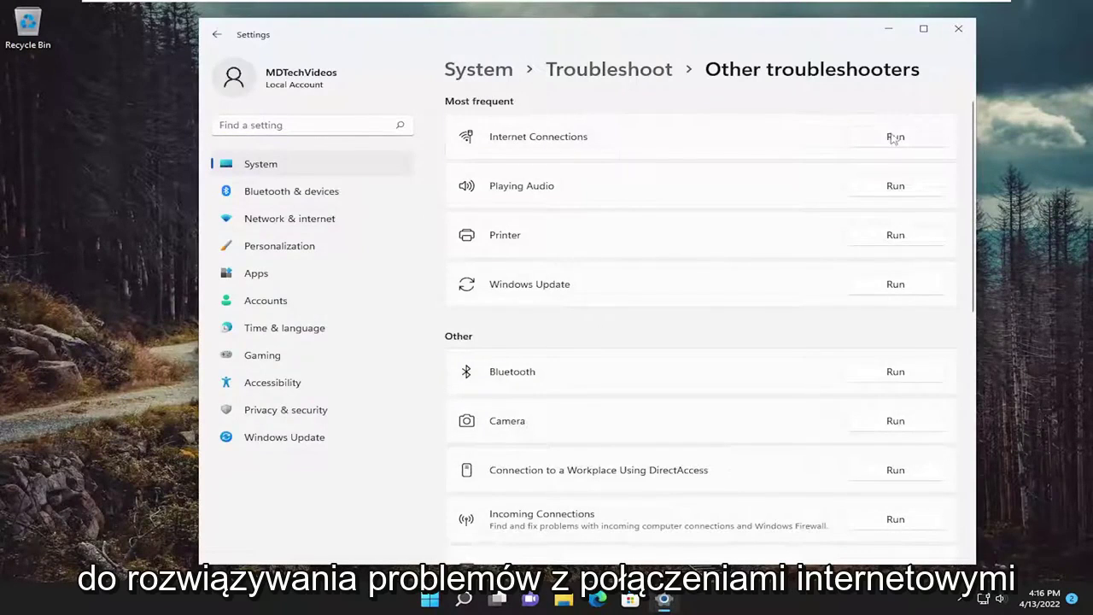
# - Start the Internet Connections troubleshooter for the connection to the Internet and cancel it during problem detection
pyautogui.click(895, 138)
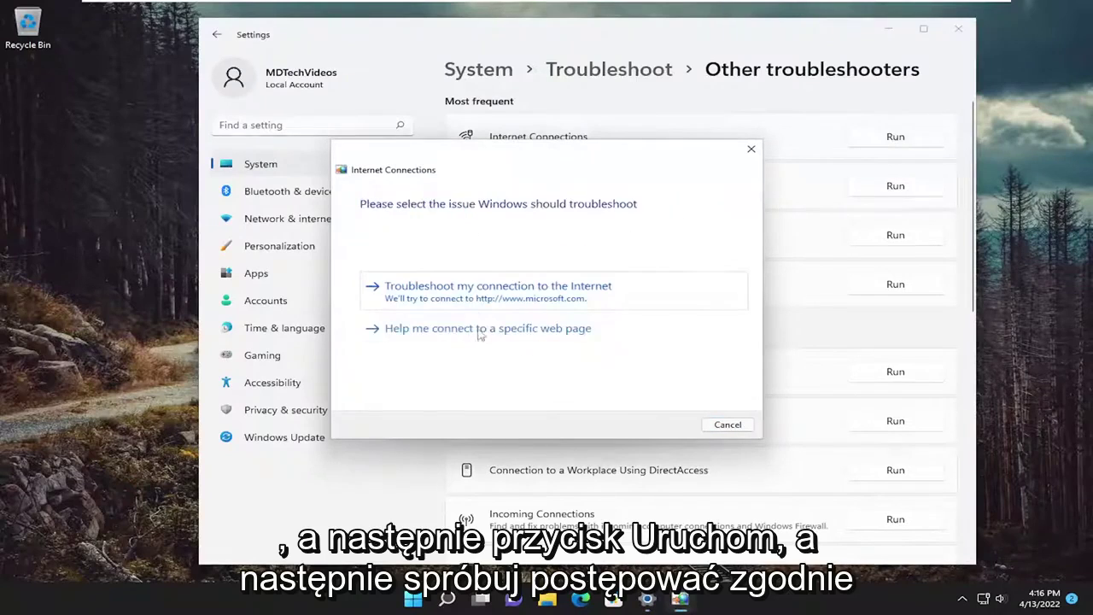
pyautogui.click(480, 295)
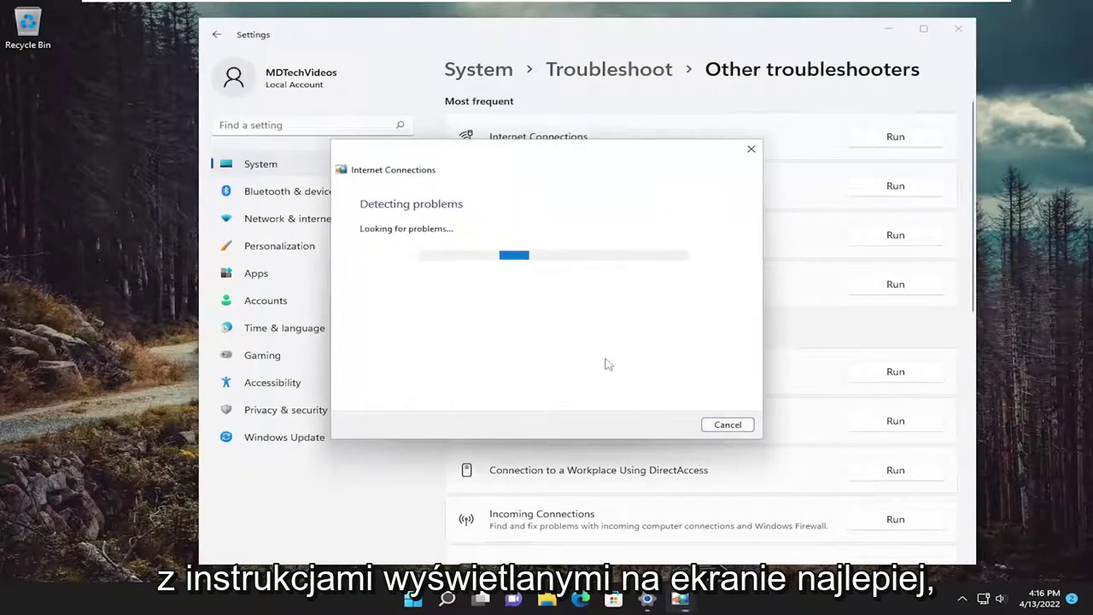
pyautogui.click(728, 424)
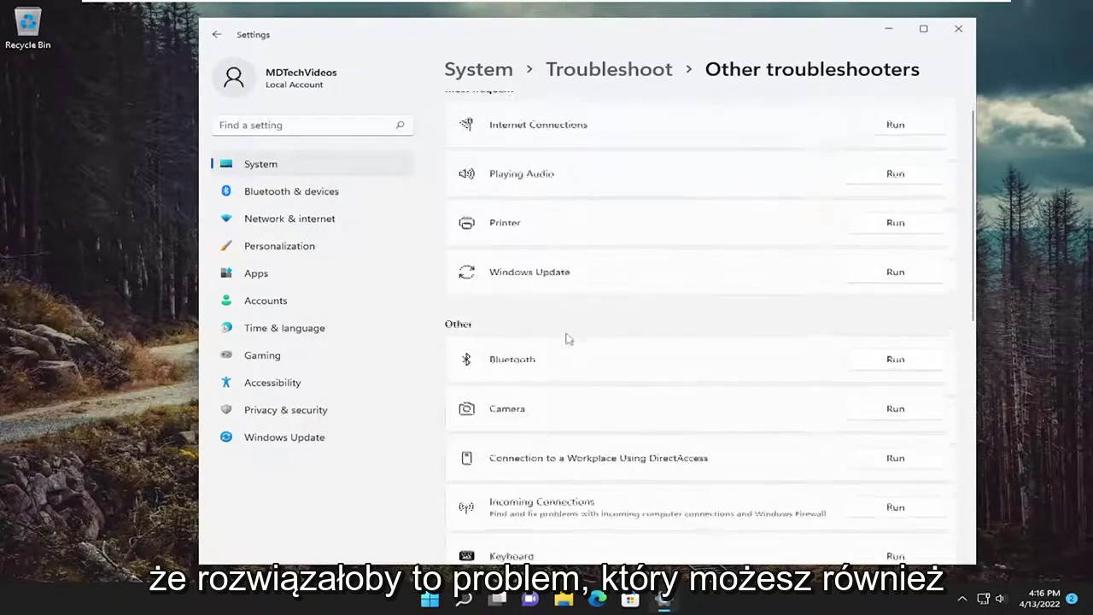
# - Run the Network Adapter troubleshooter with google.com as the address to connect to, and close it
pyautogui.scroll(-3, 490, 344)
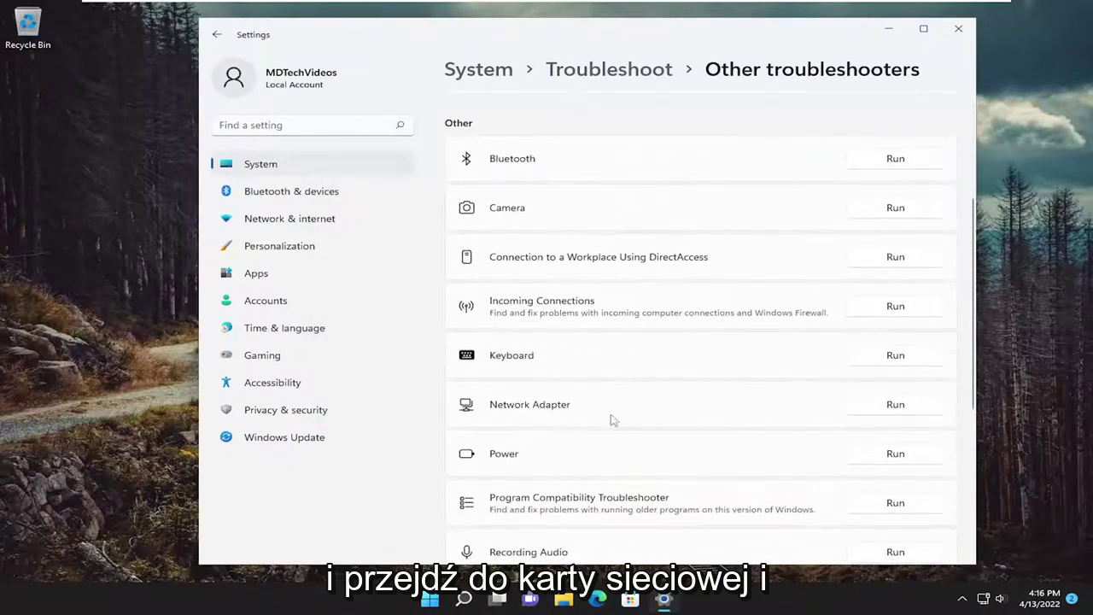
pyautogui.click(899, 407)
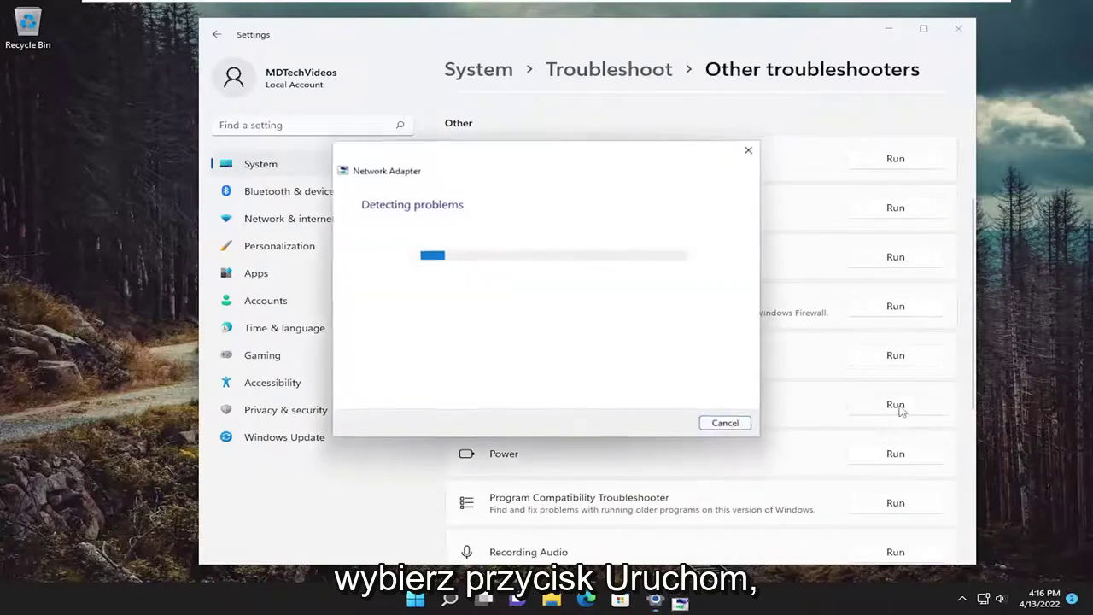
pyautogui.click(669, 425)
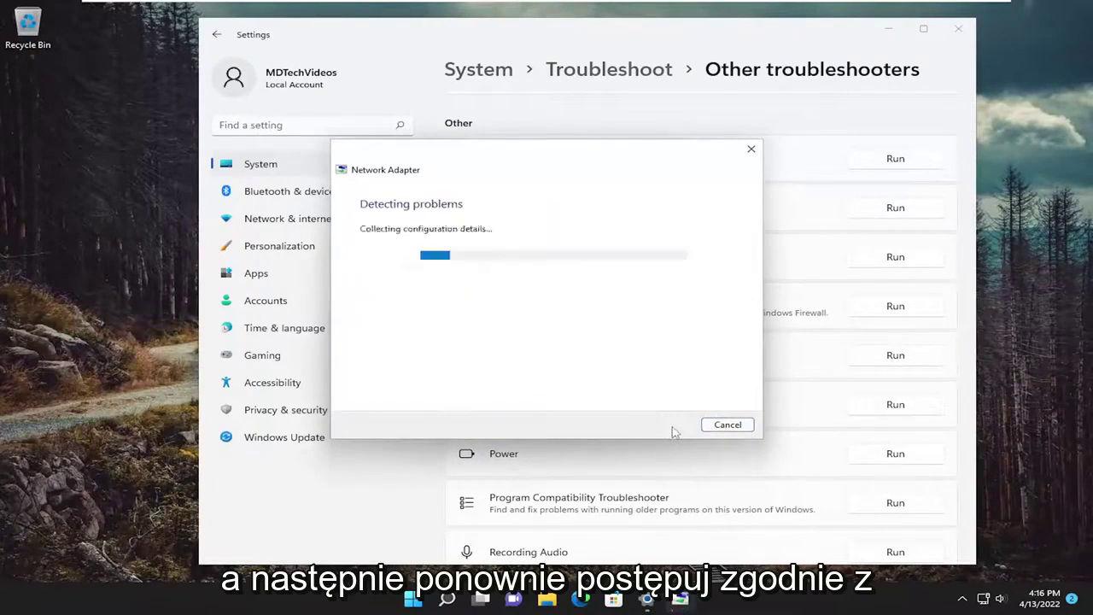
pyautogui.click(479, 300)
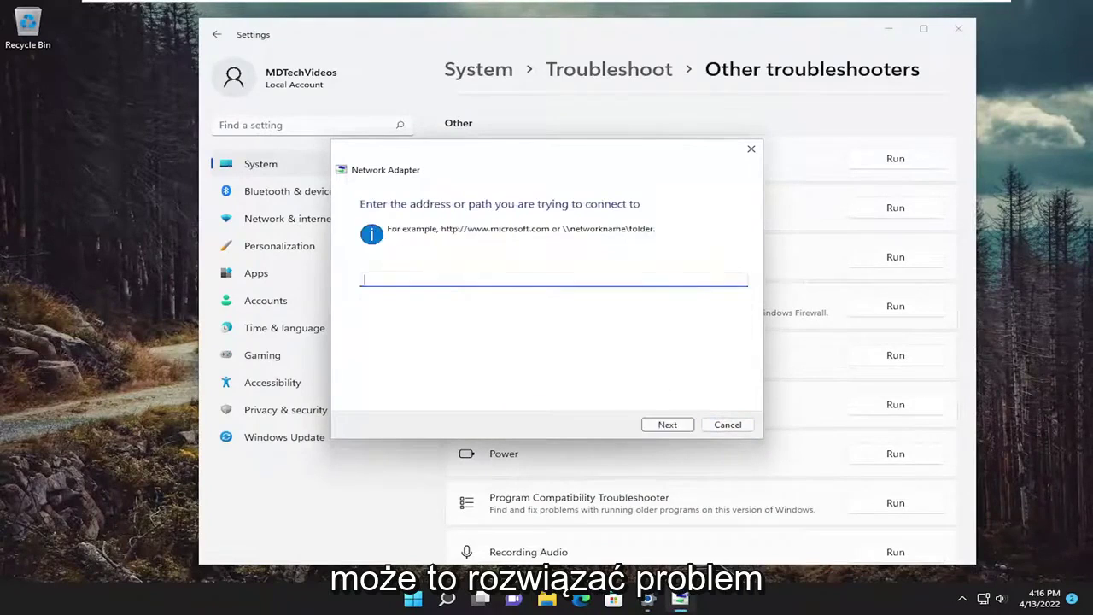
pyautogui.write('google.com')
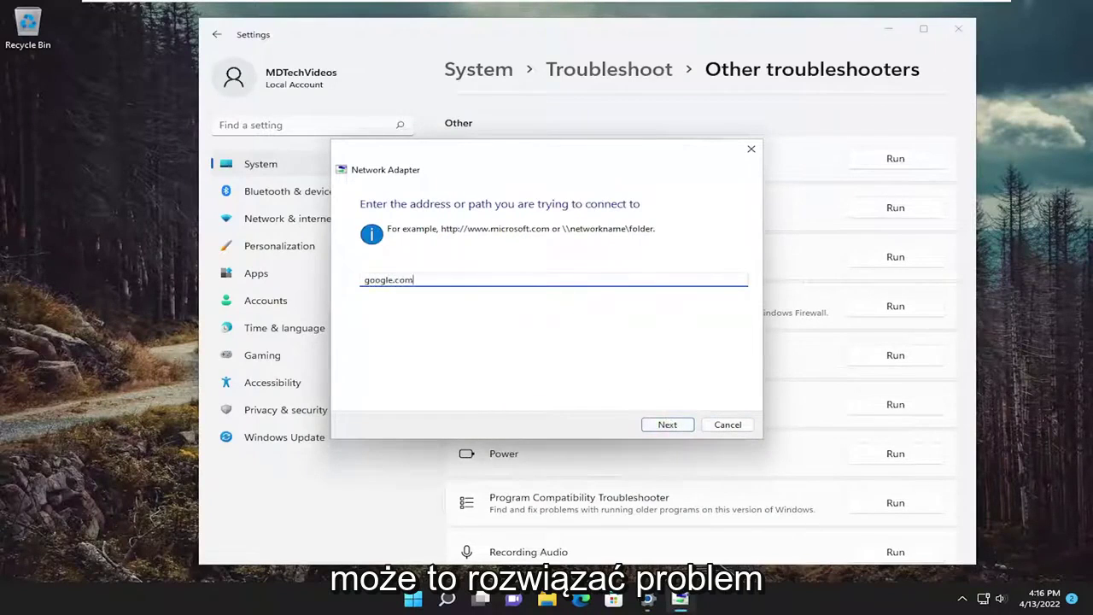
pyautogui.click(668, 425)
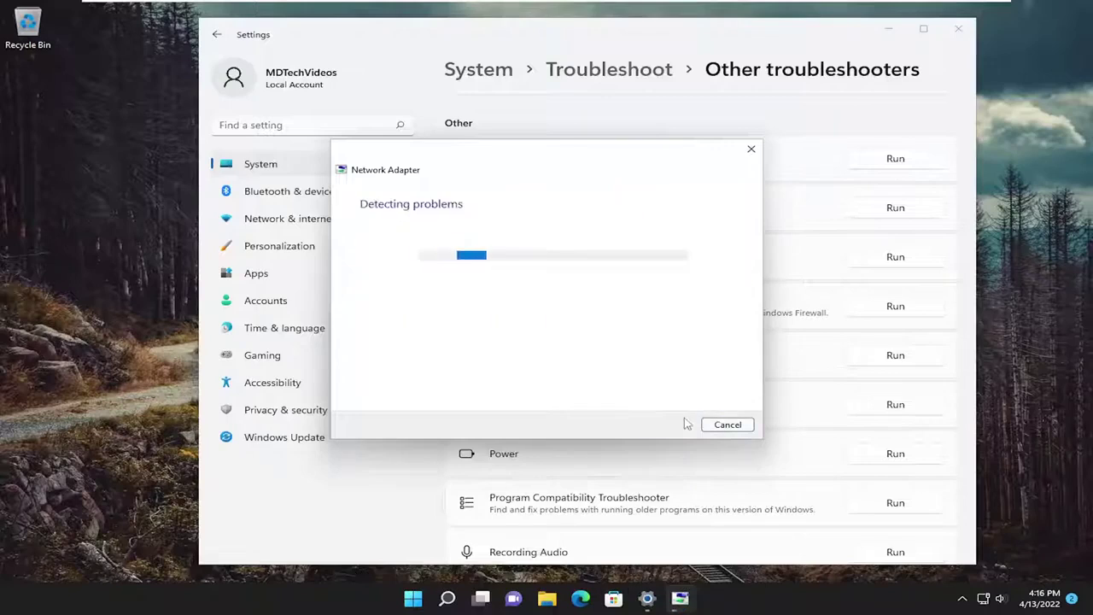
pyautogui.click(751, 149)
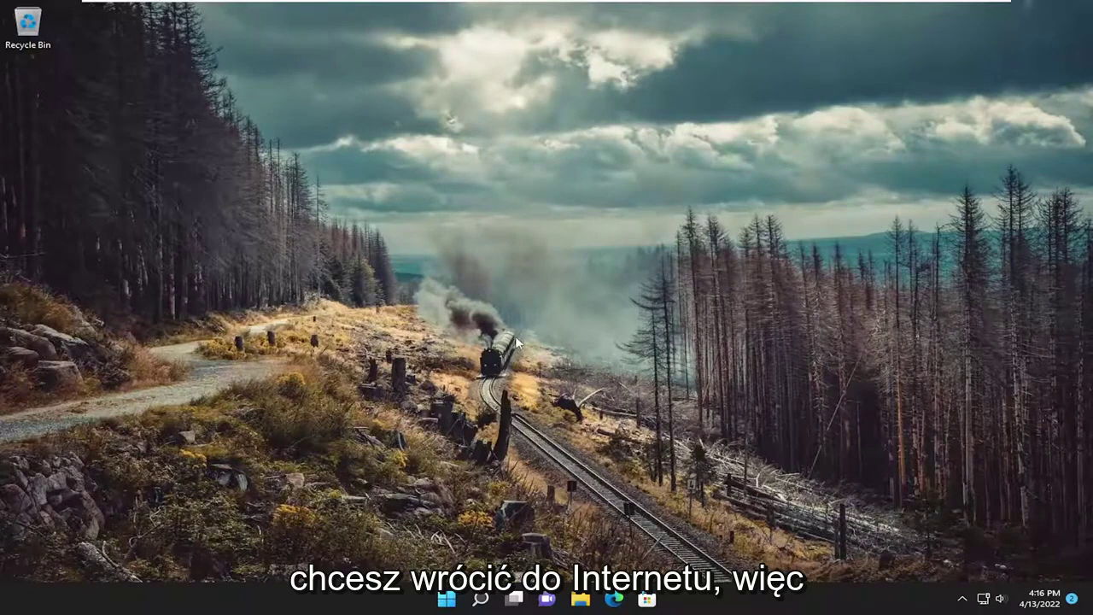
# - Open Settings again and go to the Network reset page within the advanced Network & internet settings
pyautogui.click(481, 600)
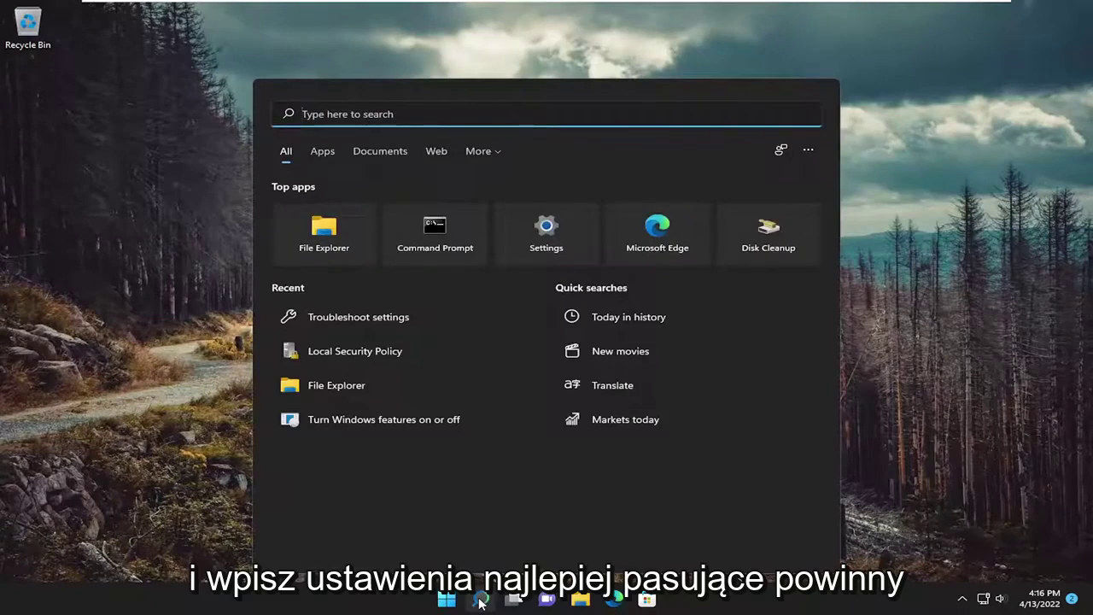
pyautogui.write('settings')
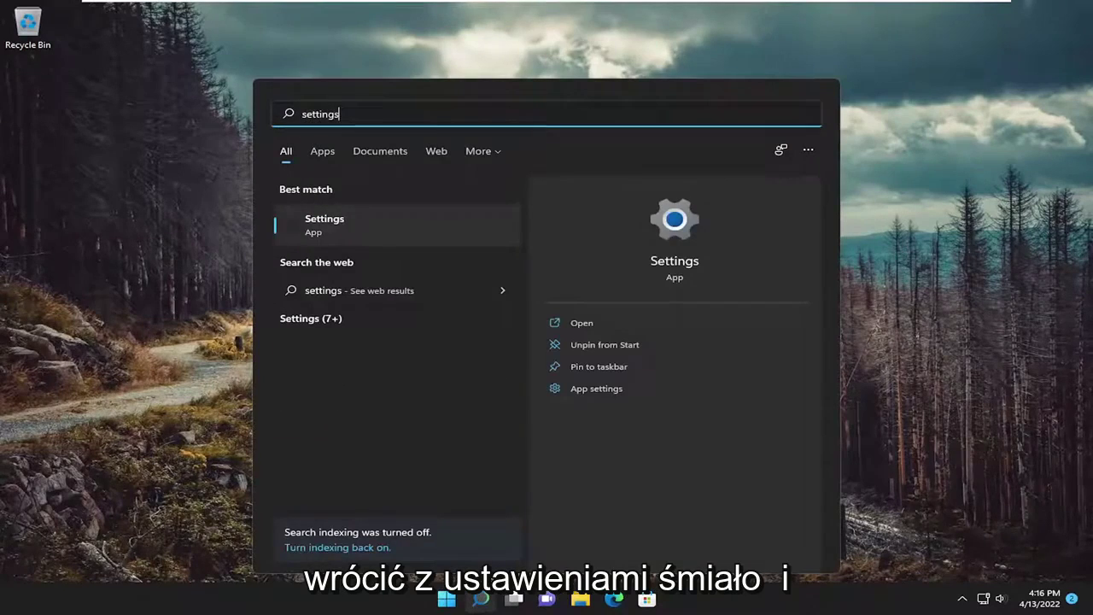
pyautogui.click(300, 223)
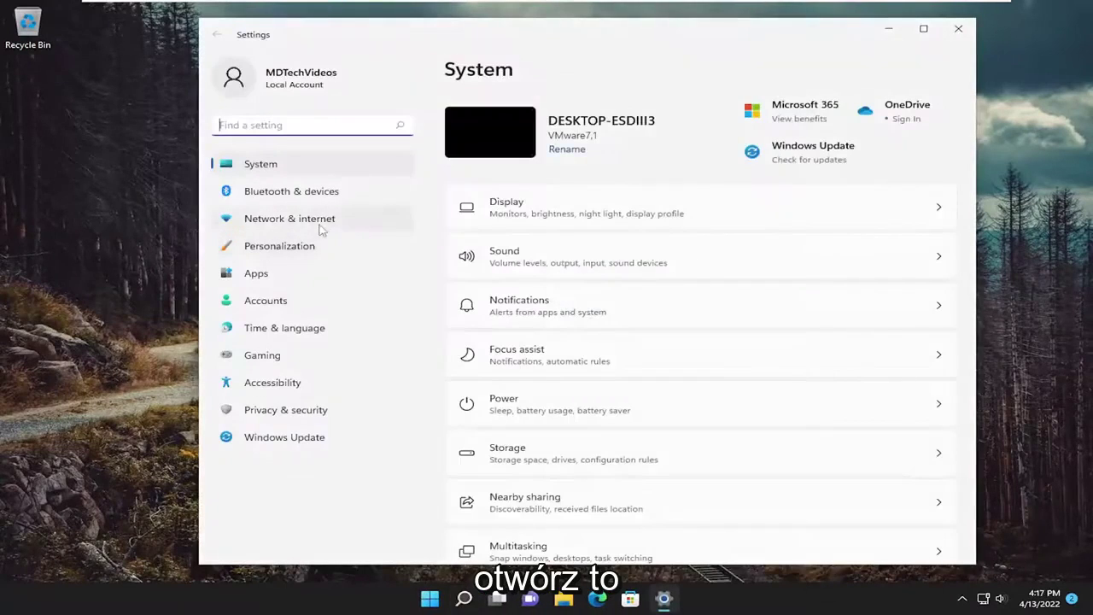
pyautogui.click(286, 224)
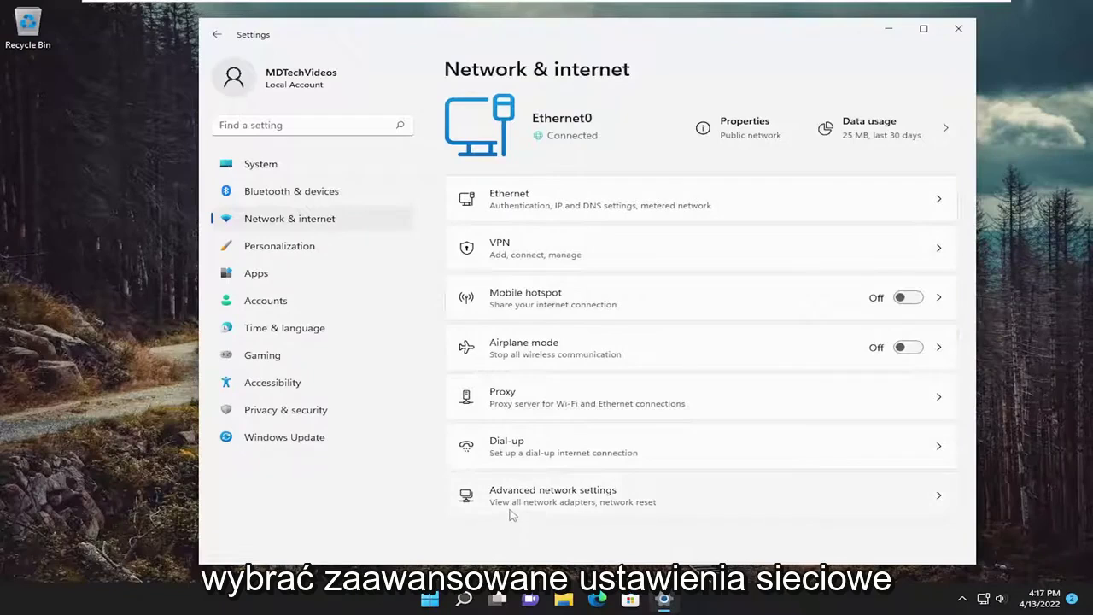
pyautogui.click(590, 489)
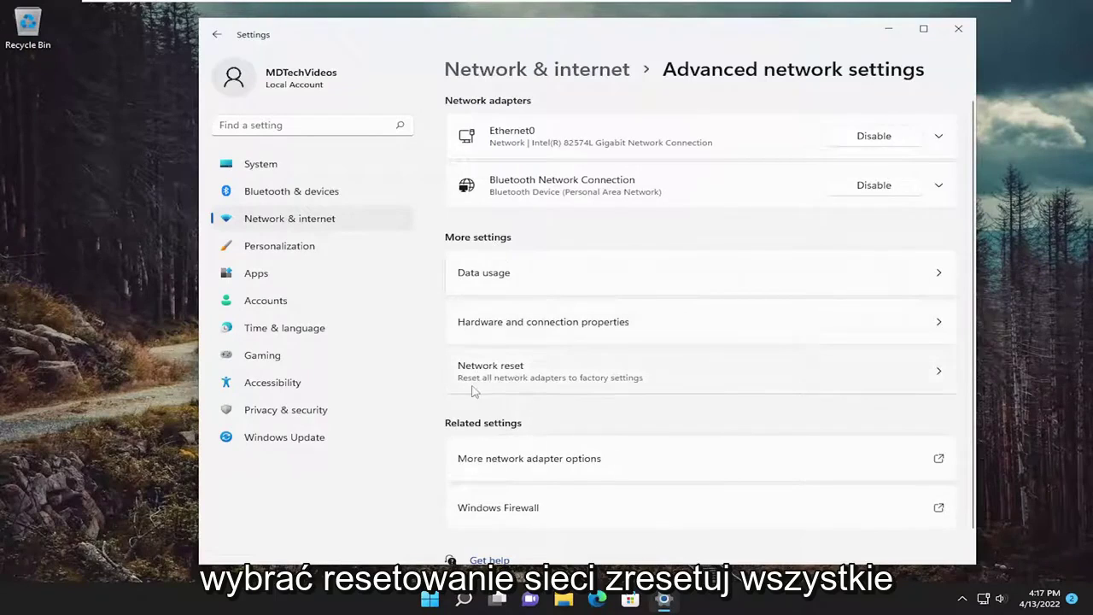
pyautogui.click(685, 382)
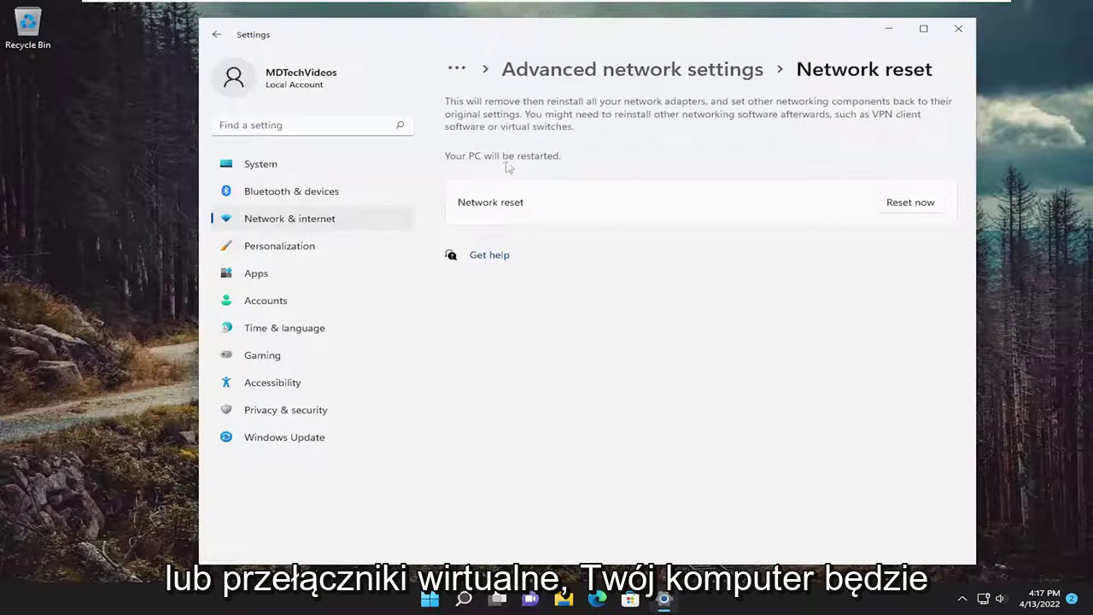
# - Reset all network settings, confirm the reset, dismiss the sign-out notice and close Settings
pyautogui.click(910, 205)
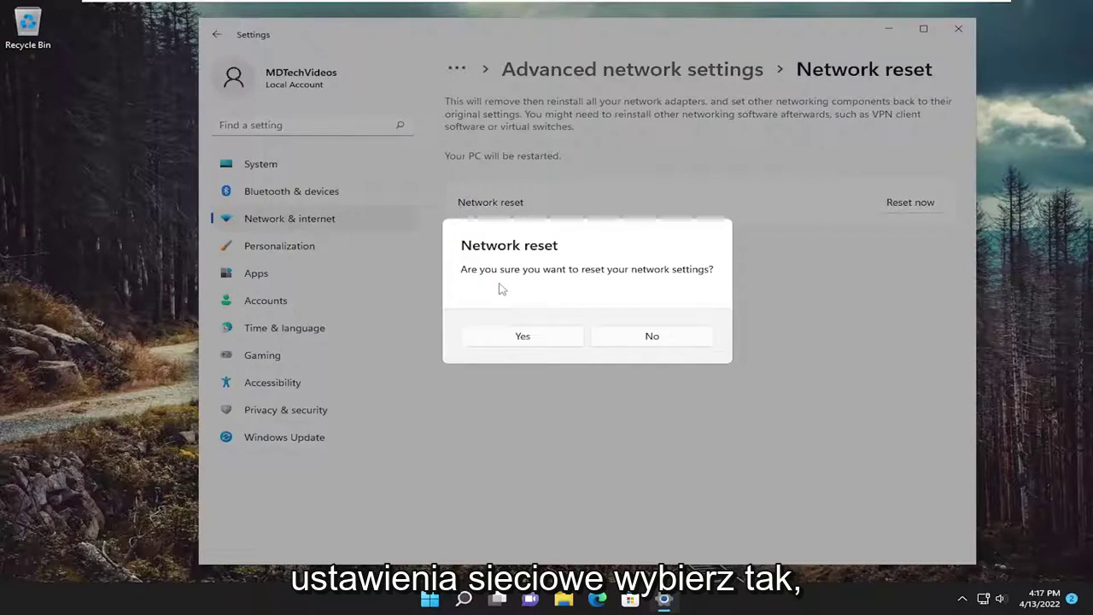
pyautogui.click(518, 338)
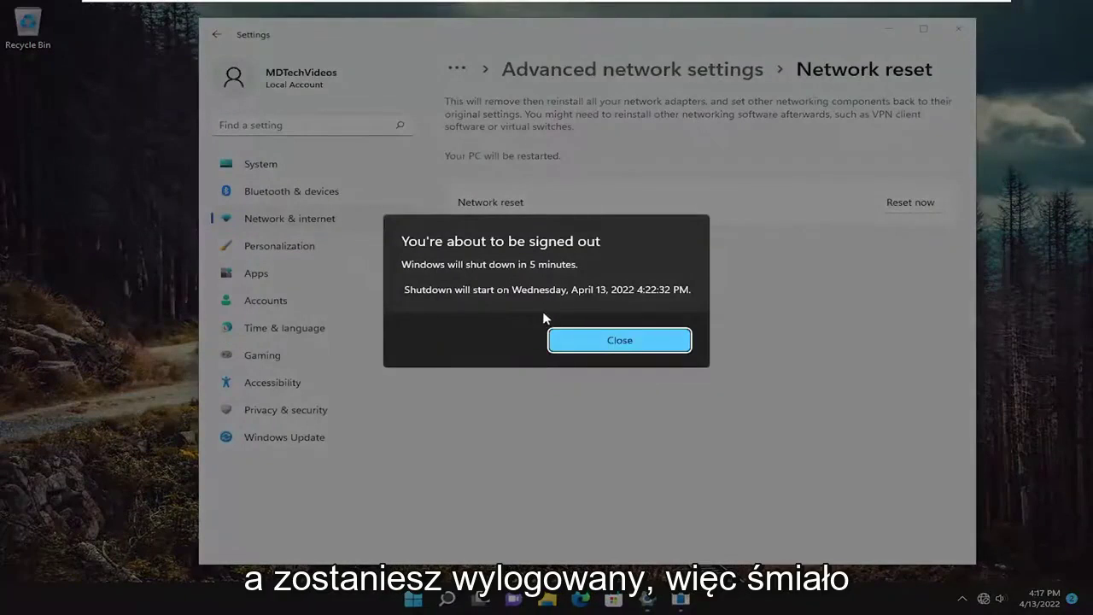
pyautogui.click(598, 341)
pyautogui.click(959, 29)
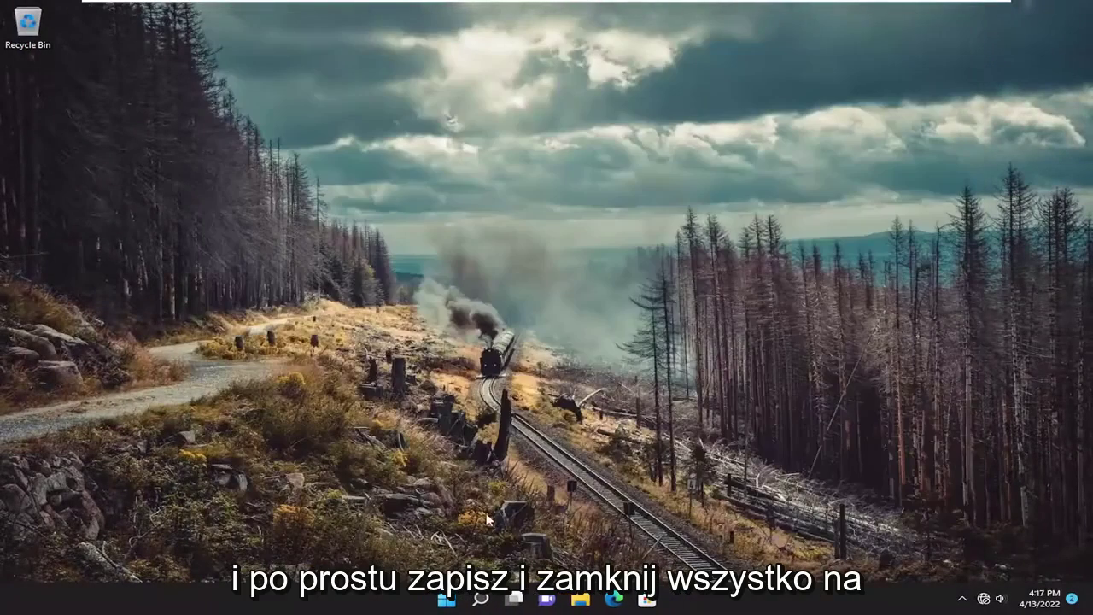
# - Restart the computer immediately to finish the network reset
pyautogui.rightClick(449, 601)
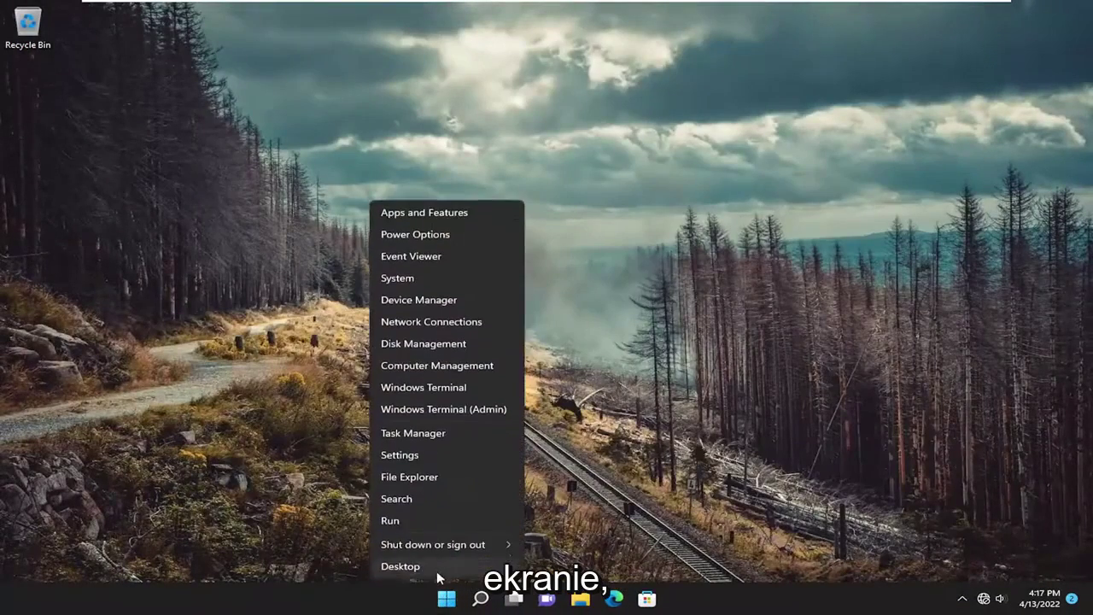
pyautogui.moveTo(468, 548)
pyautogui.click(565, 568)
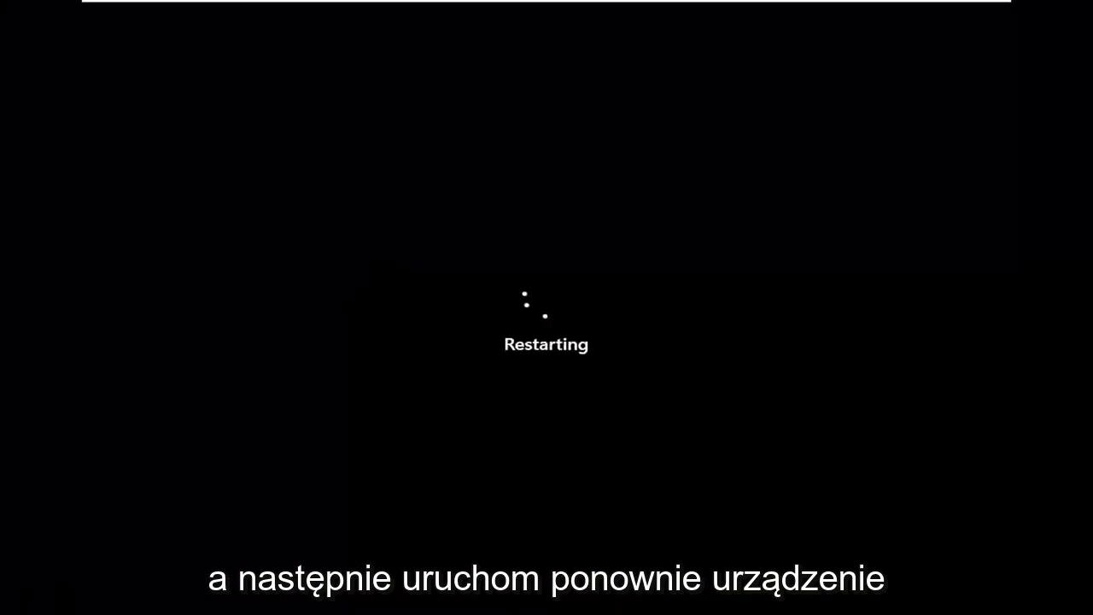